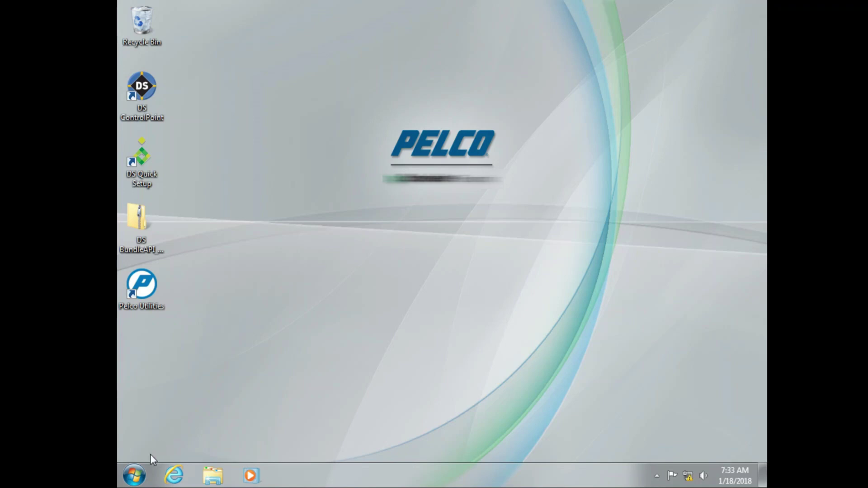
# Launch DS Admin, log in as admin, and open VXDSSRV's User Administration page
pyautogui.click(136, 474)
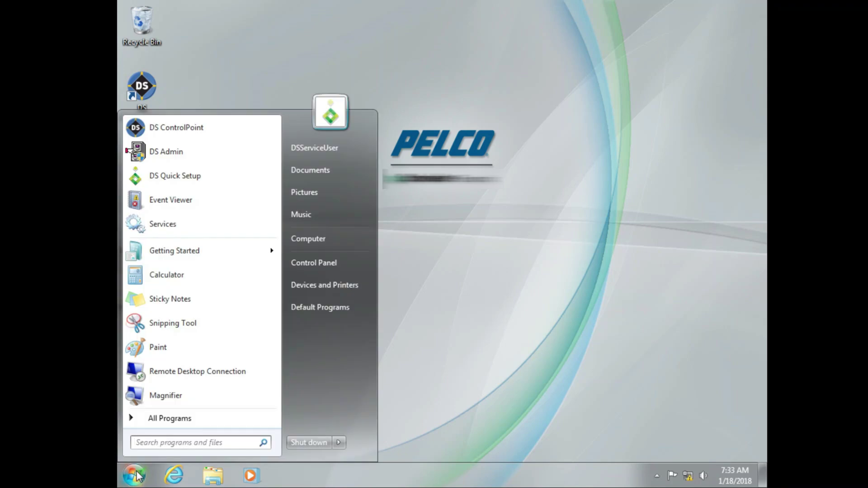
pyautogui.click(181, 151)
pyautogui.write('admin')
pyautogui.press('Tab')
pyautogui.write('admin')
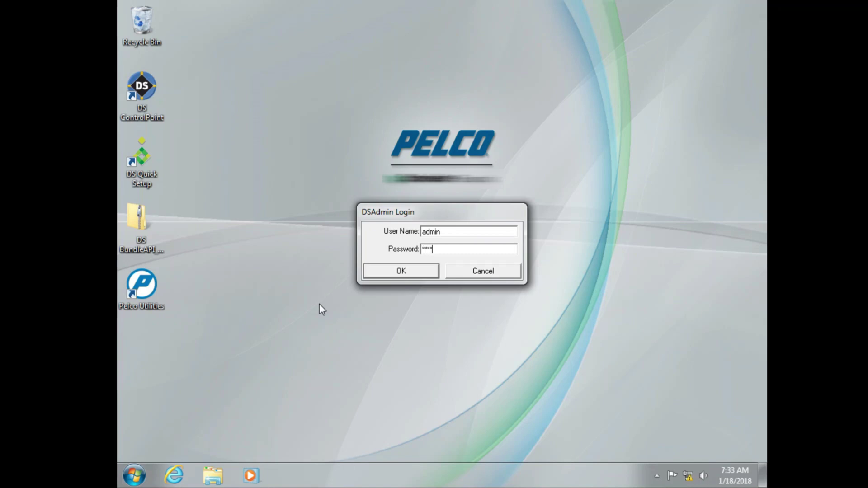
pyautogui.click(381, 277)
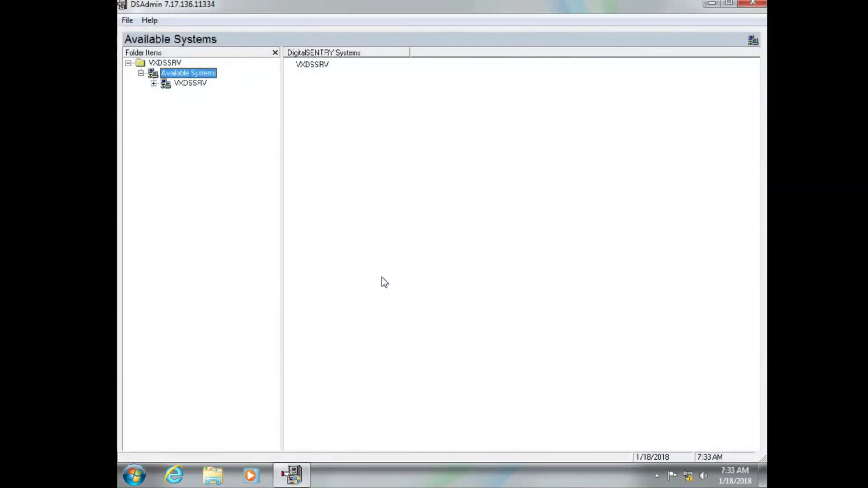
pyautogui.click(154, 83)
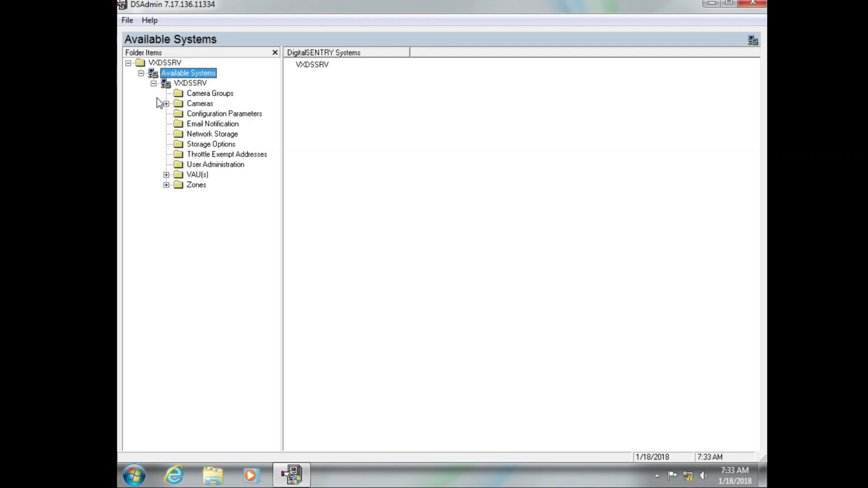
pyautogui.click(202, 165)
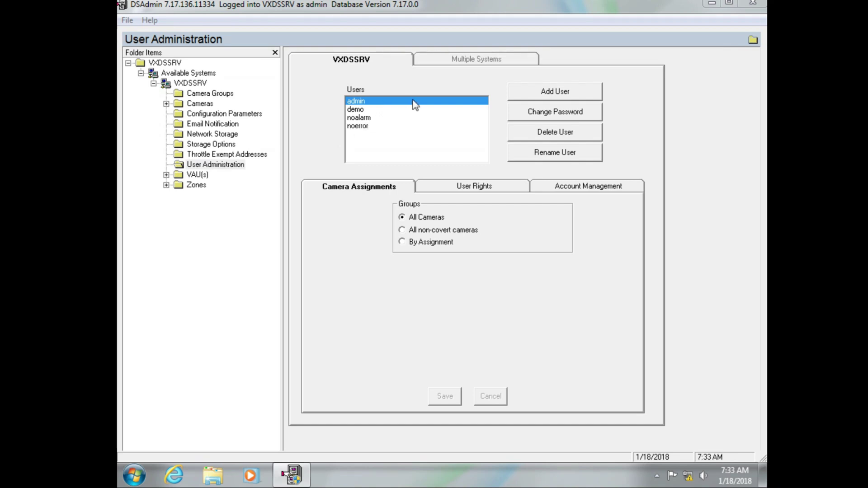
# Add user 'superadmin', entering and confirming its password, with All Cameras assigned
pyautogui.click(520, 96)
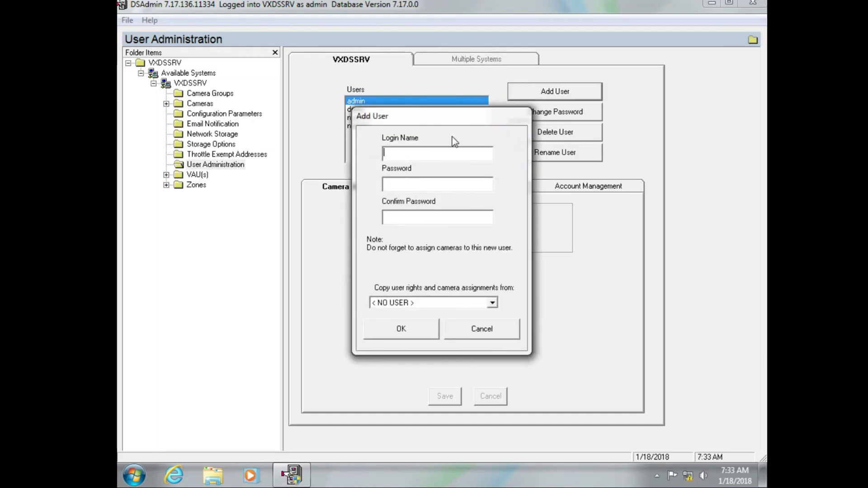
pyautogui.write('superadmin')
pyautogui.click(431, 180)
pyautogui.write('**********')
pyautogui.click(418, 220)
pyautogui.write('********')
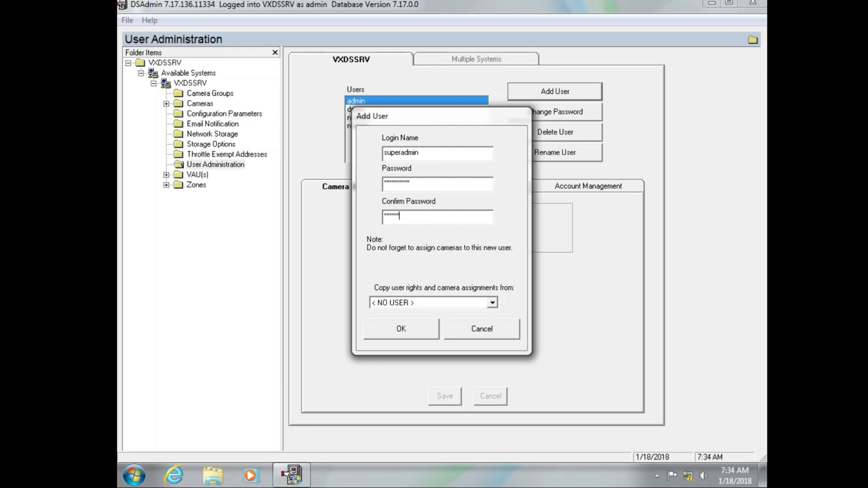
pyautogui.write('**')
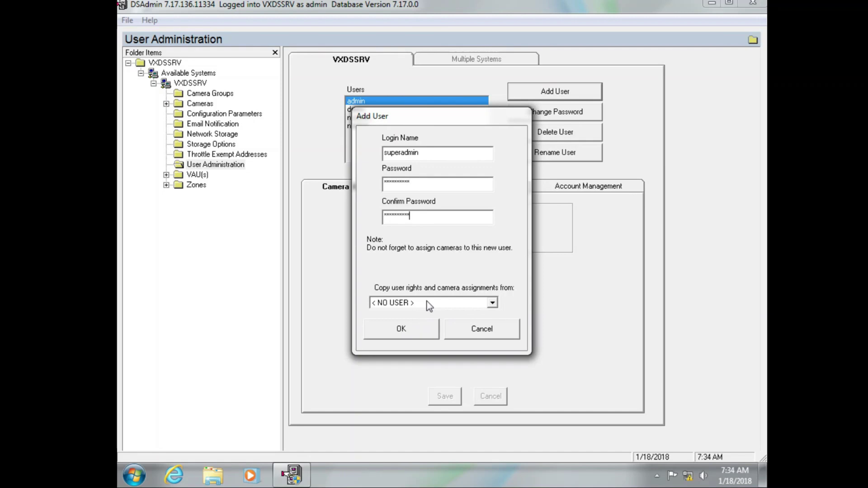
pyautogui.click(421, 304)
pyautogui.click(414, 331)
pyautogui.click(414, 331)
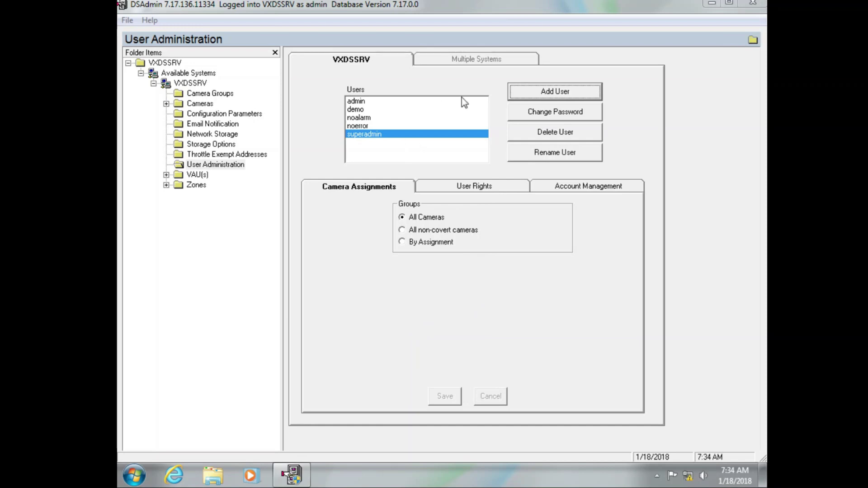
# Select the admin user and enter and verify a new password for it
pyautogui.click(451, 100)
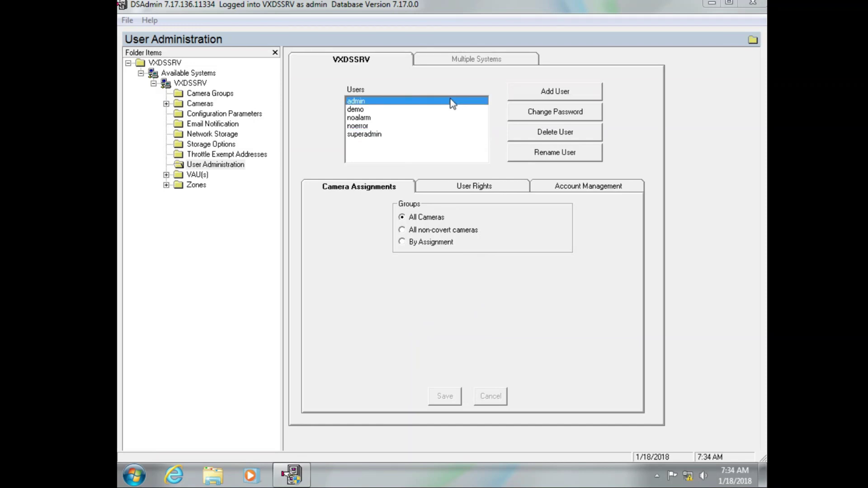
pyautogui.click(537, 114)
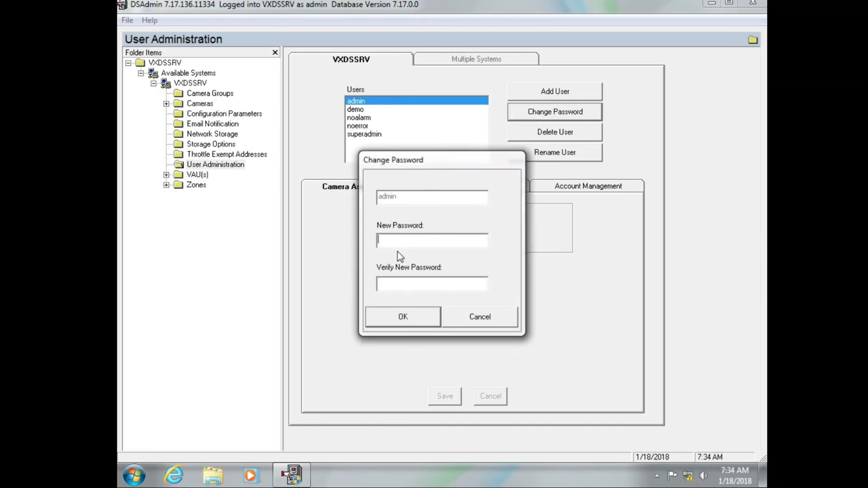
pyautogui.click(407, 243)
pyautogui.write('******')
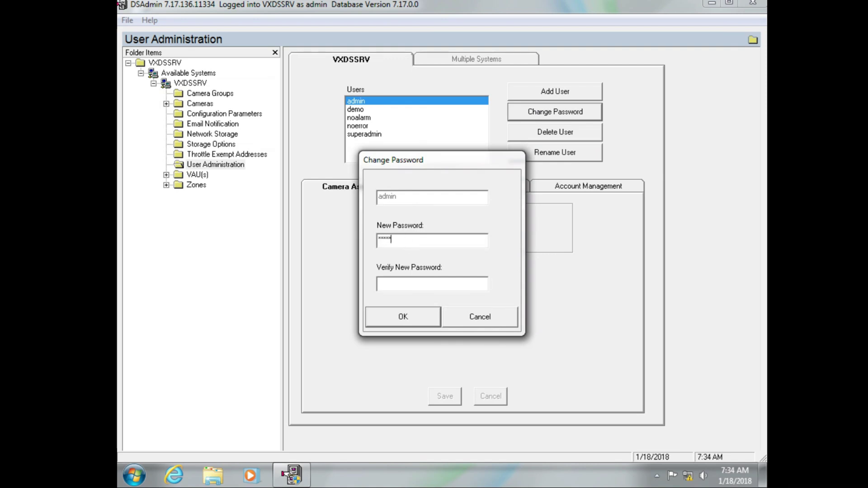
pyautogui.click(414, 282)
pyautogui.write('******')
pyautogui.click(399, 311)
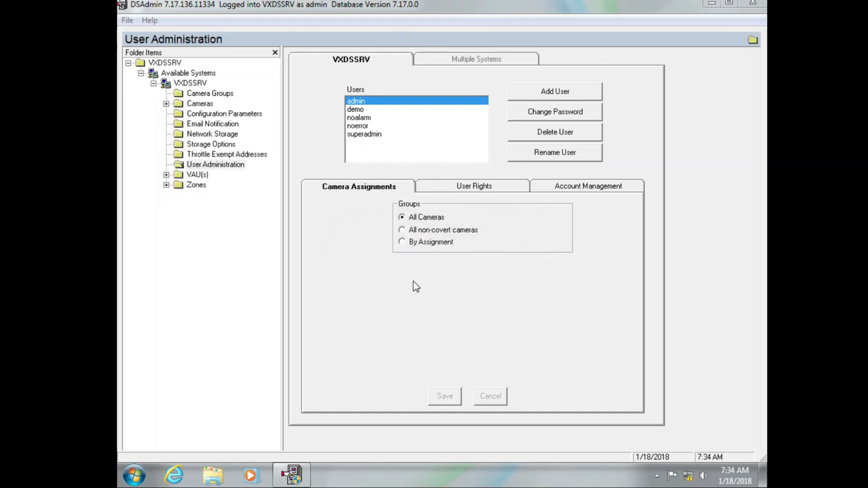
# Restart DS Admin, log back in, view VXDSSRV's connection settings, then close the program
pyautogui.click(751, 6)
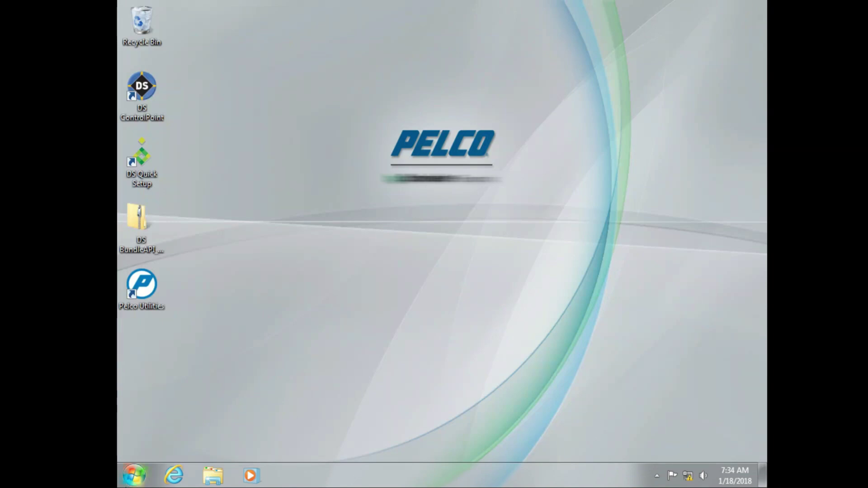
pyautogui.click(133, 475)
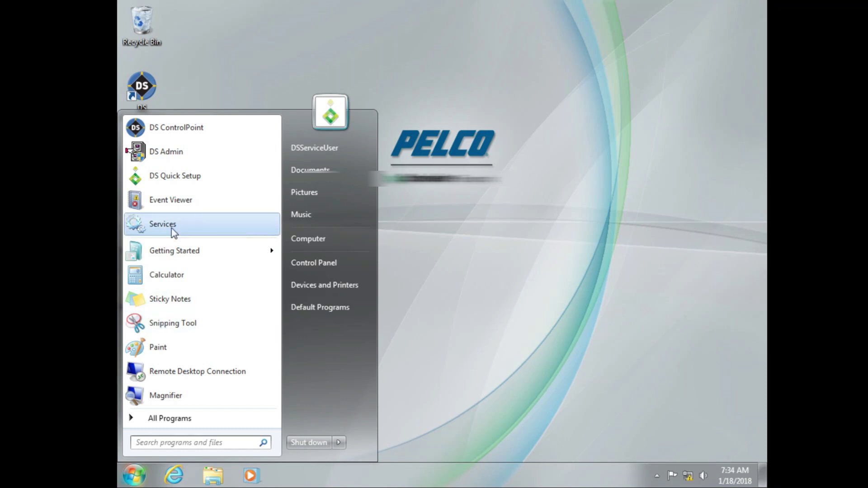
pyautogui.click(181, 156)
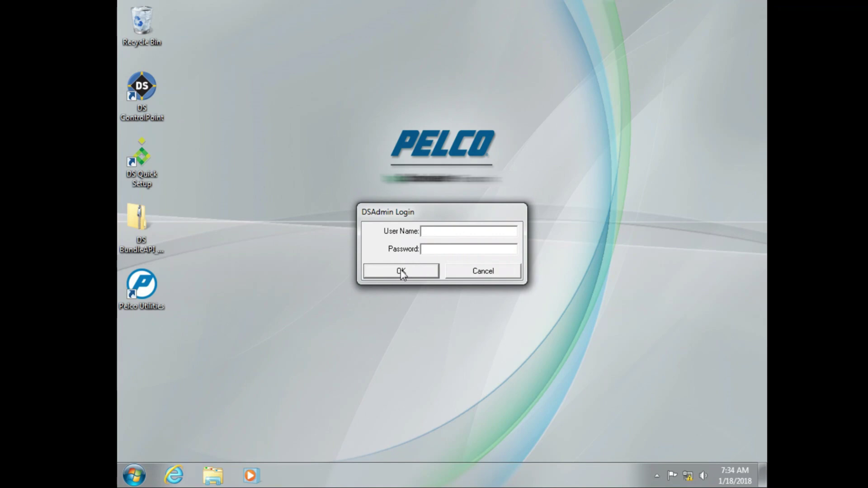
pyautogui.write('adminadmin')
pyautogui.click(401, 271)
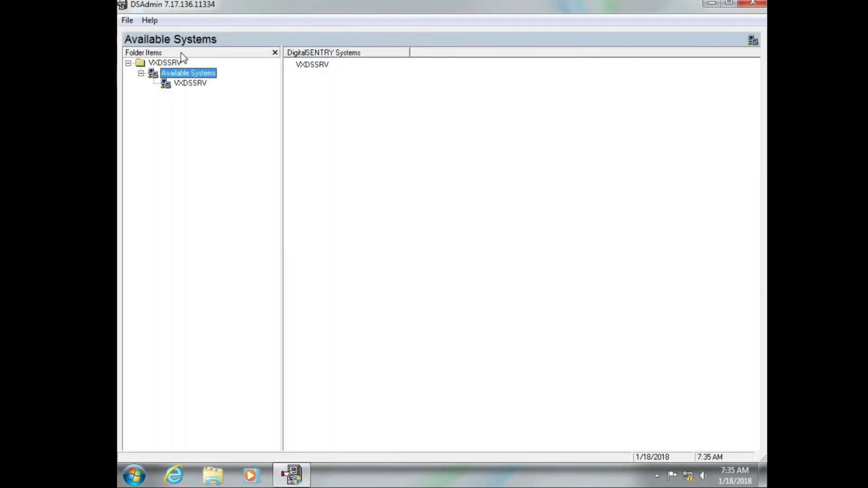
pyautogui.click(184, 85)
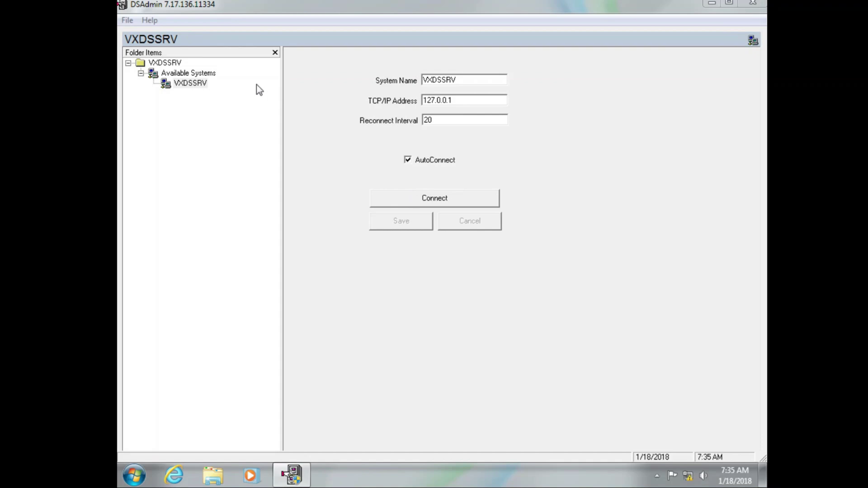
pyautogui.click(753, 4)
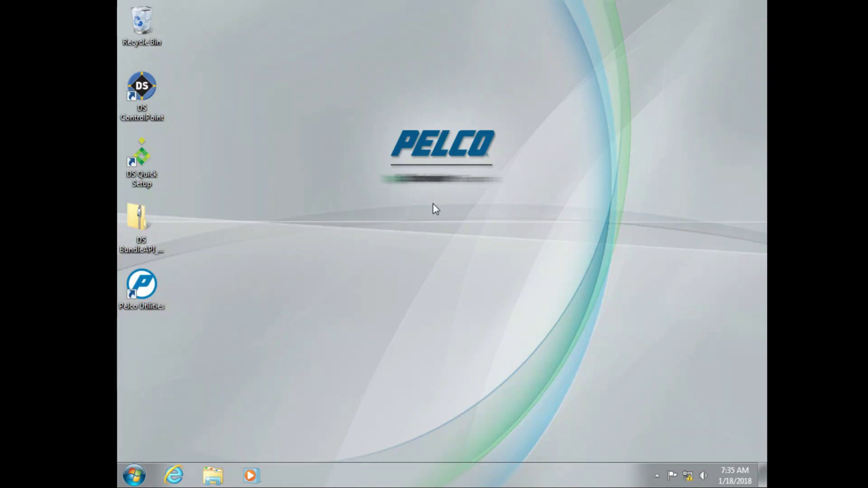
# Launch DS Admin, log in as superadmin, and open VXDSSRV's User Administration listing five users
pyautogui.click(134, 475)
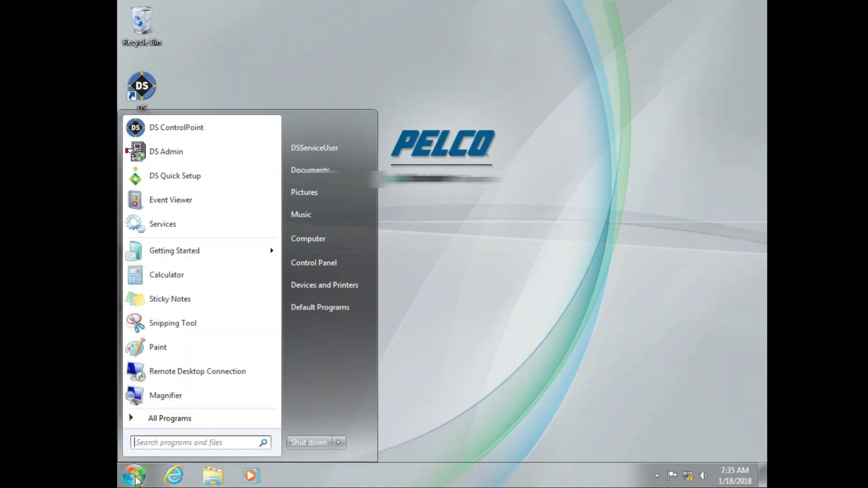
pyautogui.click(178, 148)
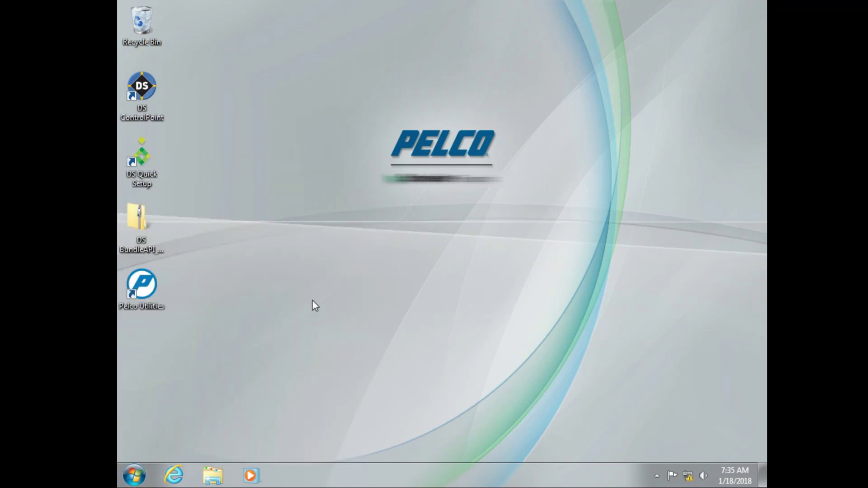
pyautogui.write('superadmin**********')
pyautogui.press('Return')
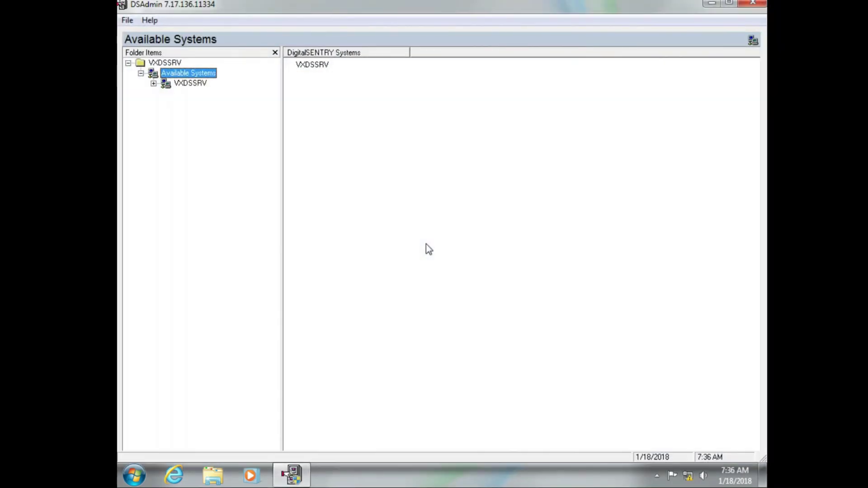
pyautogui.click(154, 84)
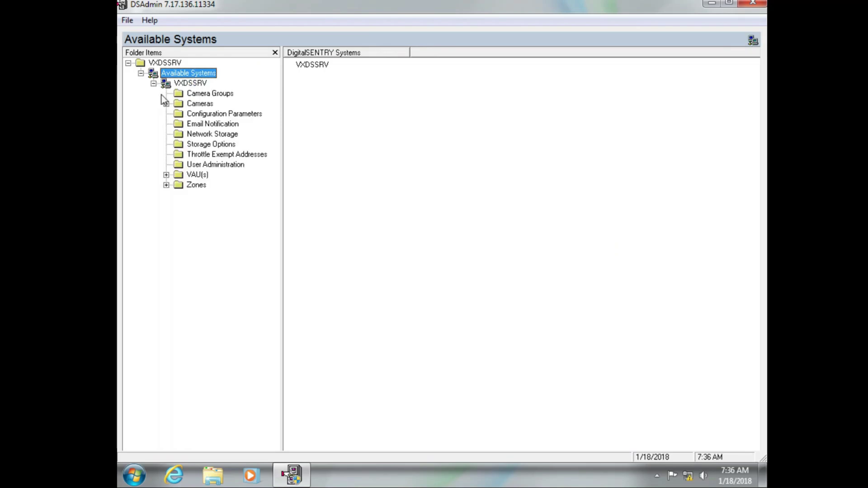
pyautogui.click(195, 166)
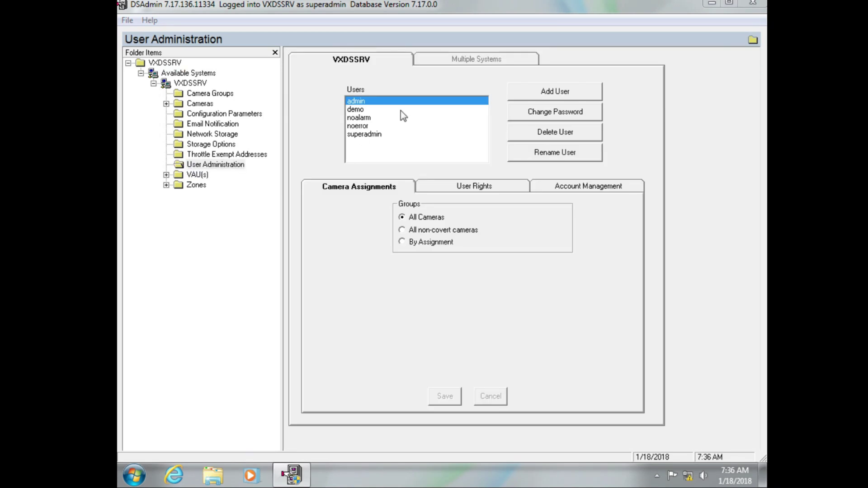
# Enter and confirm a new password for the admin user
pyautogui.click(548, 116)
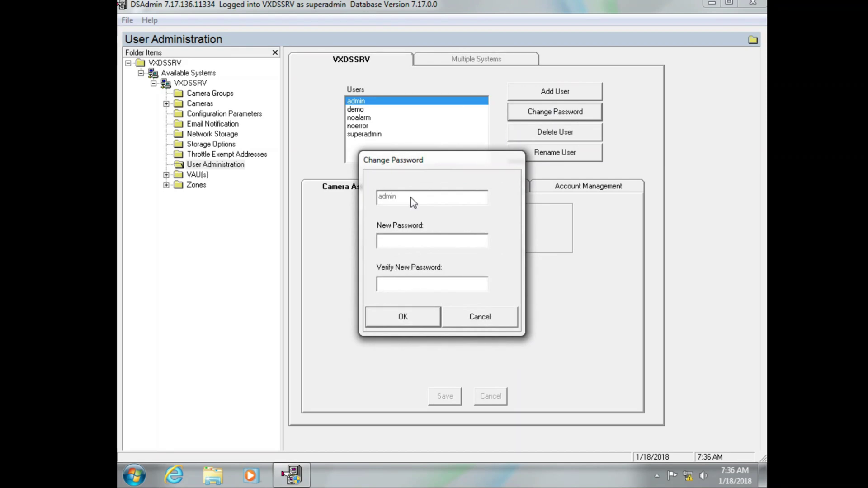
pyautogui.write('*****')
pyautogui.press('Tab')
pyautogui.write('*****')
pyautogui.click(393, 319)
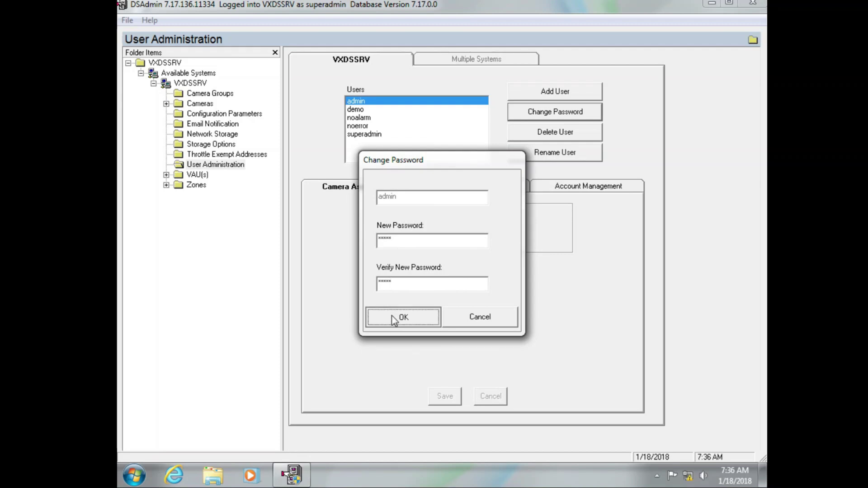
# Enable 'Password never expires' on admin's Account Management settings and save
pyautogui.click(572, 192)
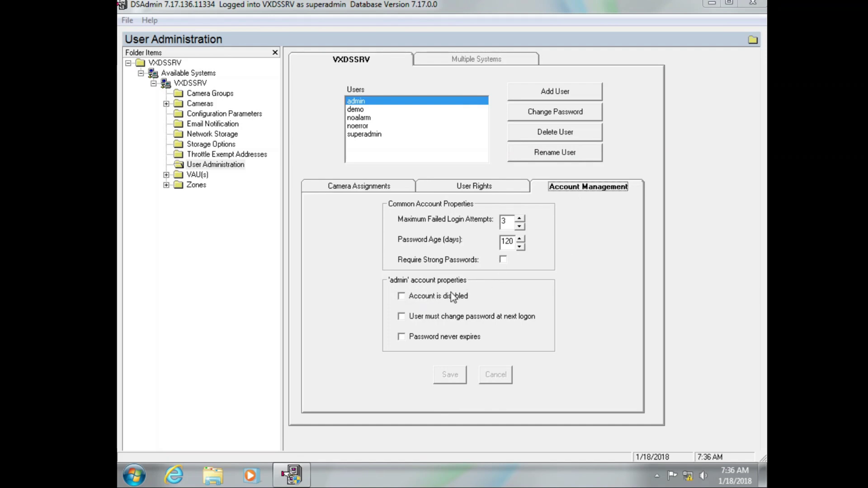
pyautogui.click(401, 338)
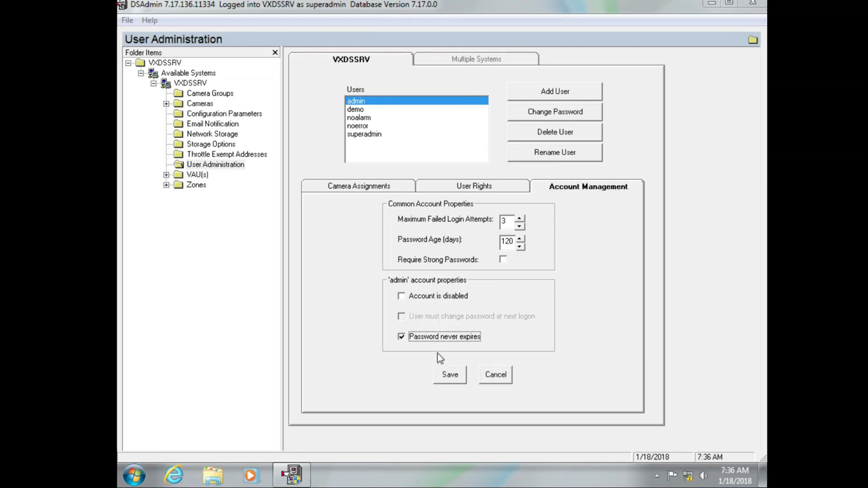
pyautogui.click(451, 379)
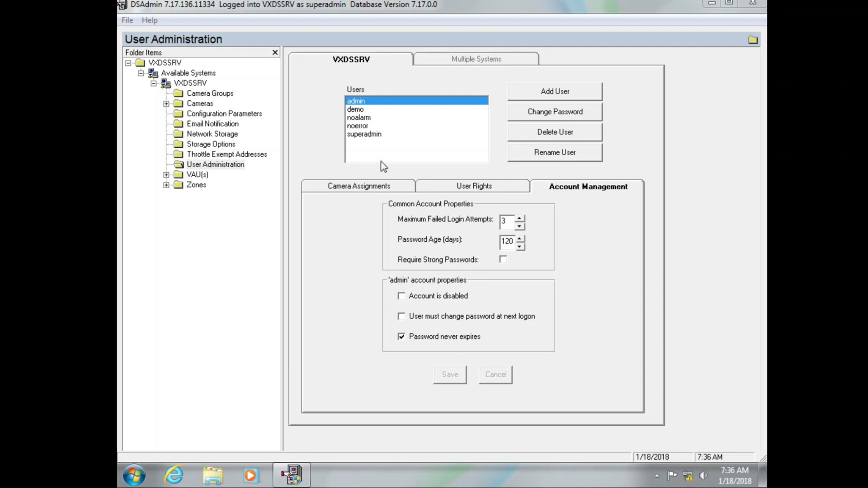
# Review superadmin's account settings and camera assignments, then close DS Admin
pyautogui.click(379, 135)
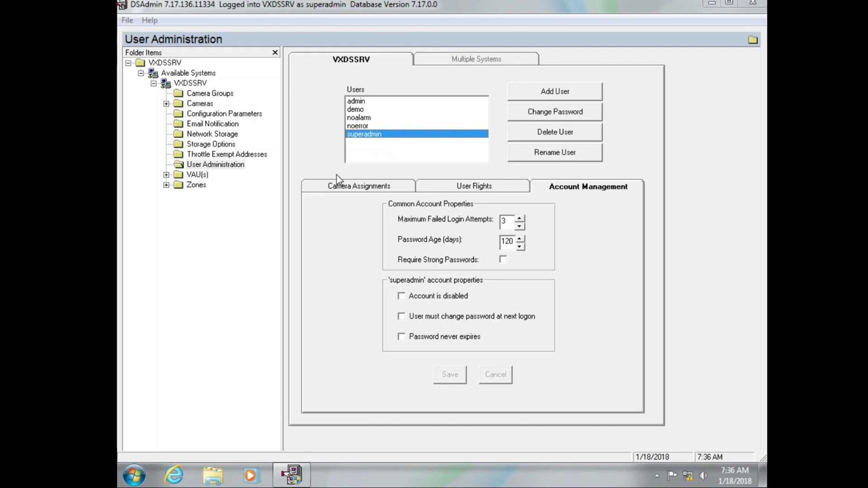
pyautogui.click(335, 186)
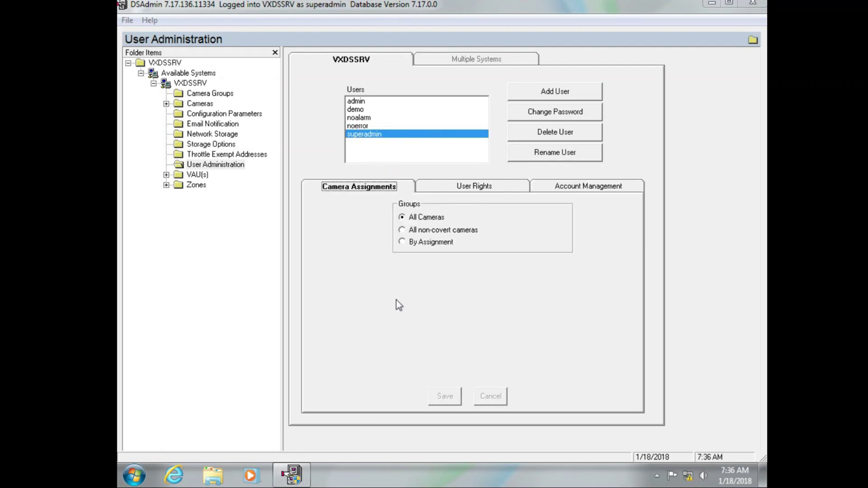
pyautogui.click(753, 3)
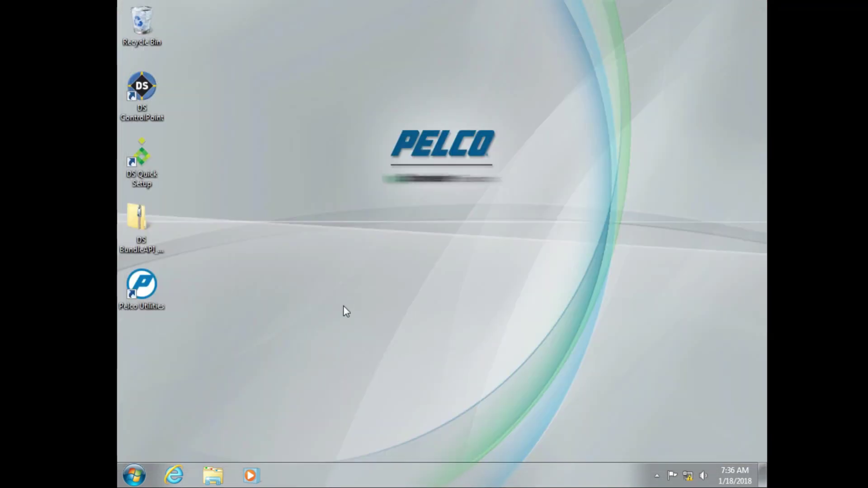
# Log back in as admin and view superadmin's User Rights under VXDSSRV's User Administration
pyautogui.click(134, 476)
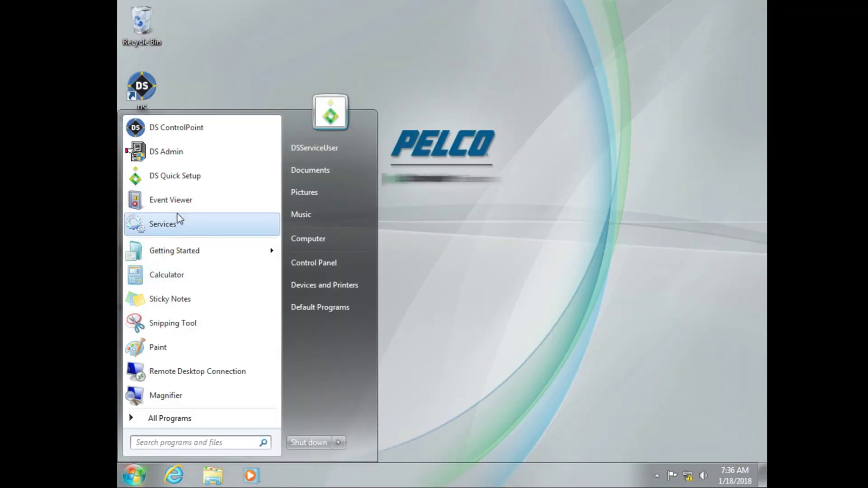
pyautogui.click(186, 160)
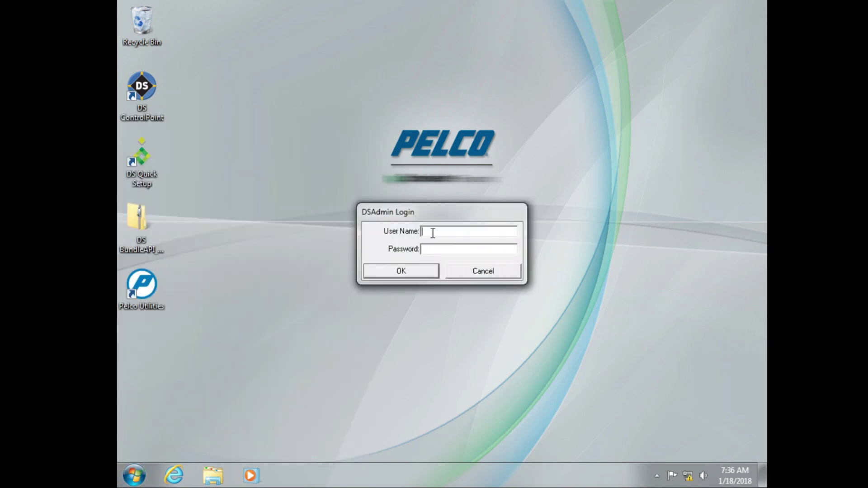
pyautogui.write('adminad')
pyautogui.press('Return')
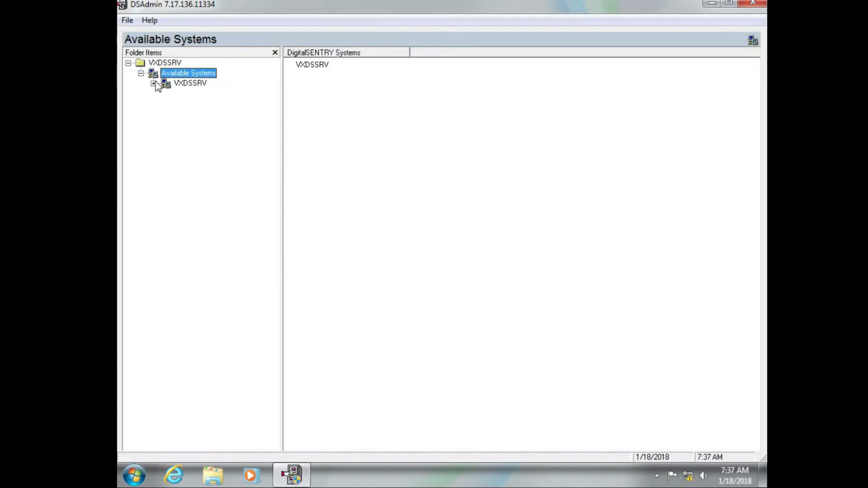
pyautogui.click(154, 83)
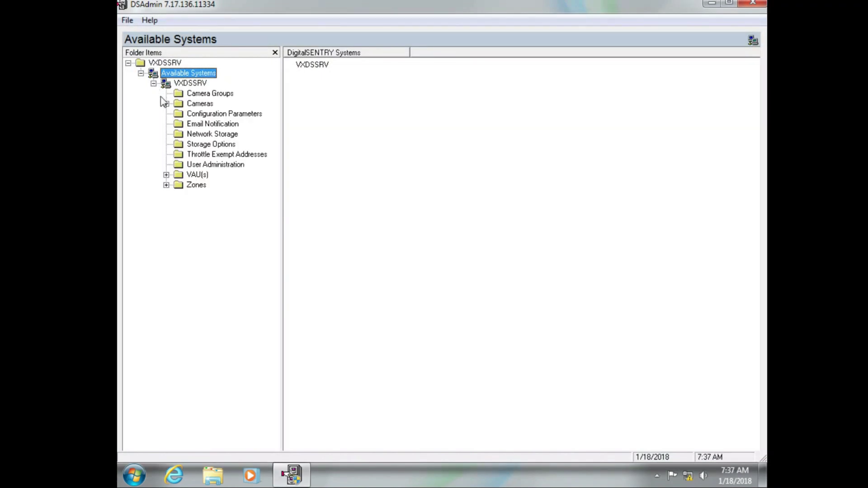
pyautogui.click(205, 168)
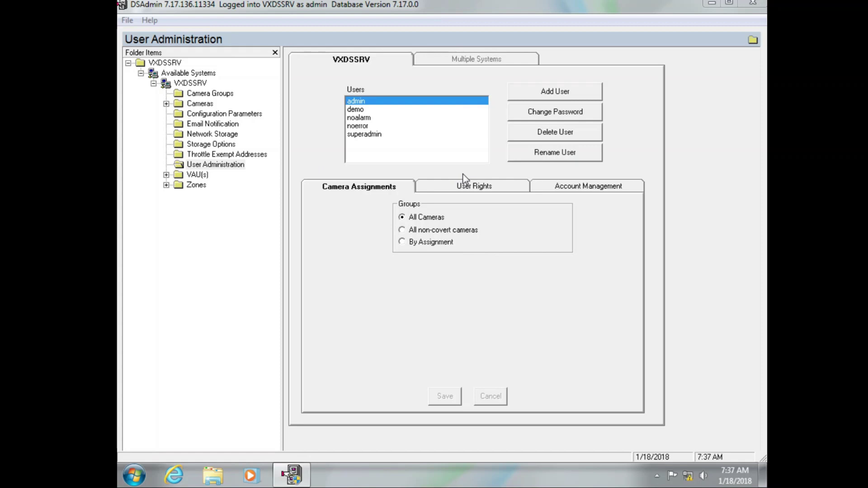
pyautogui.click(422, 137)
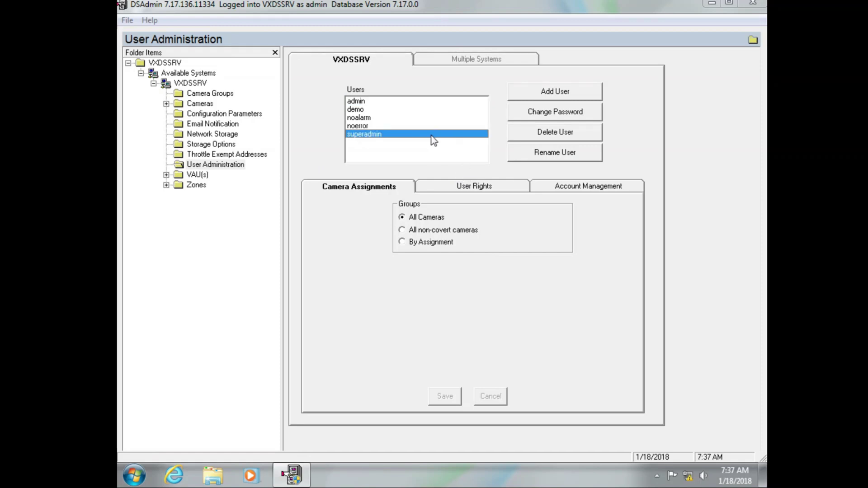
pyautogui.click(471, 187)
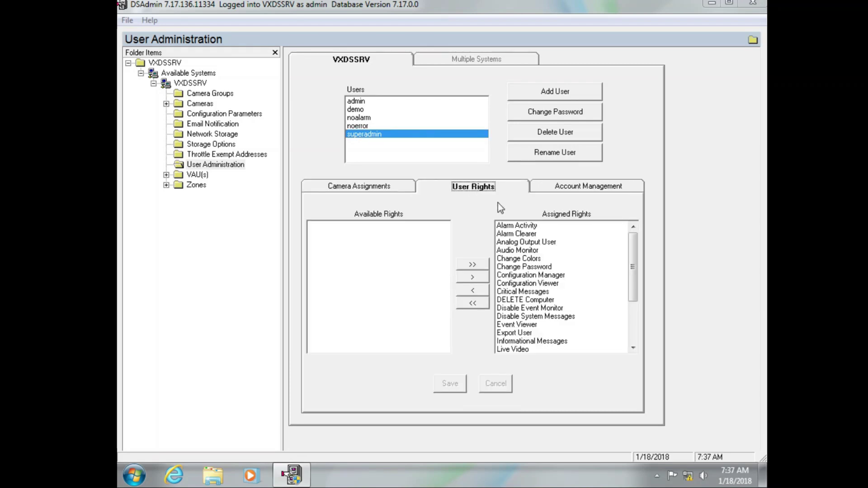